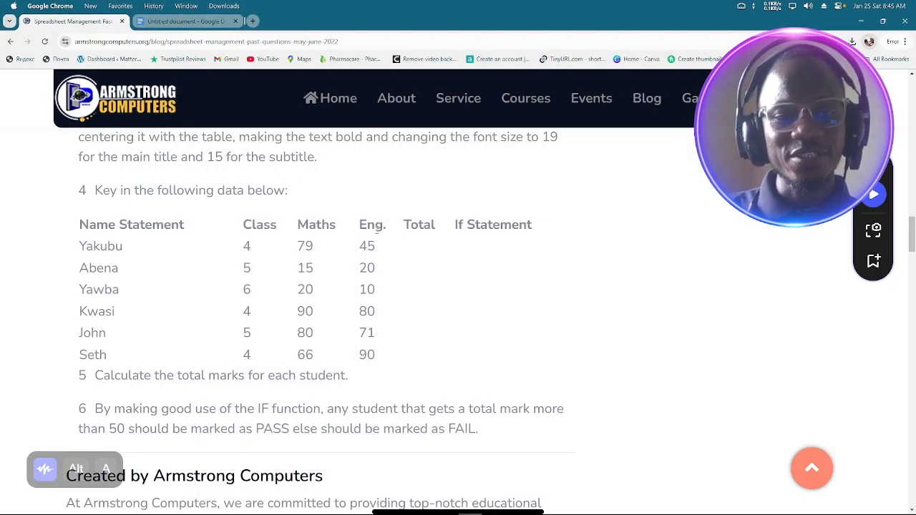
Read questions 5 and 6 on the past-questions page, covering the total marks and the PASS/FAIL rule for the IF function
{"action": "scroll", "coordinate": [337, 219], "scroll_direction": "down", "scroll_amount": 3}
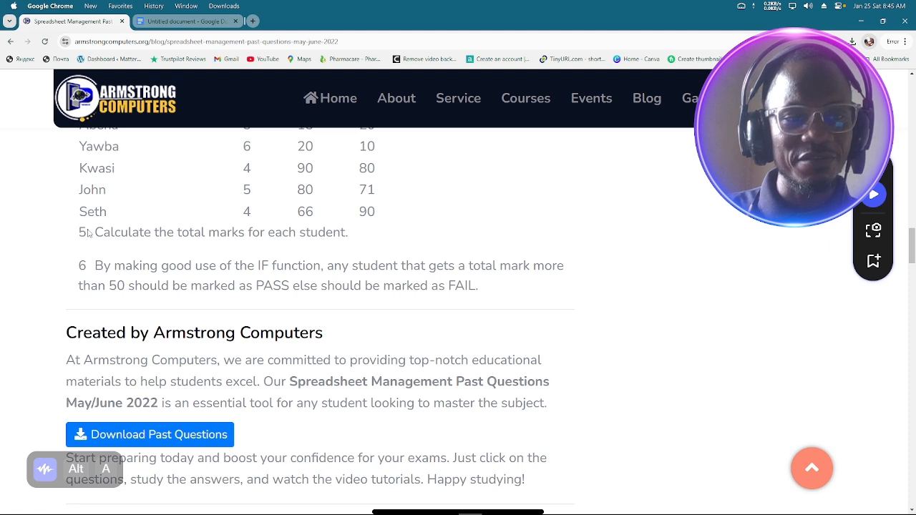
{"action": "left_click_drag", "start_coordinate": [90, 234], "coordinate": [126, 234]}
{"action": "left_click", "coordinate": [139, 247]}
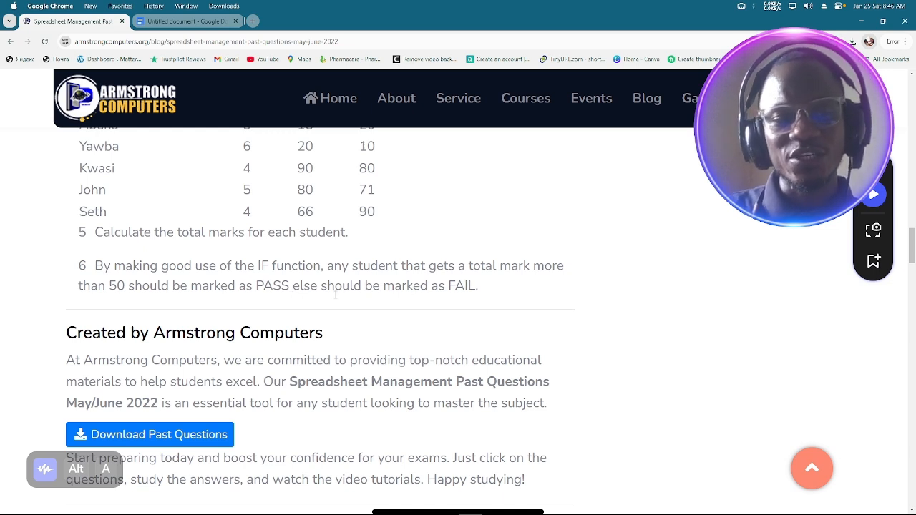
{"action": "left_click_drag", "start_coordinate": [100, 285], "coordinate": [128, 285]}
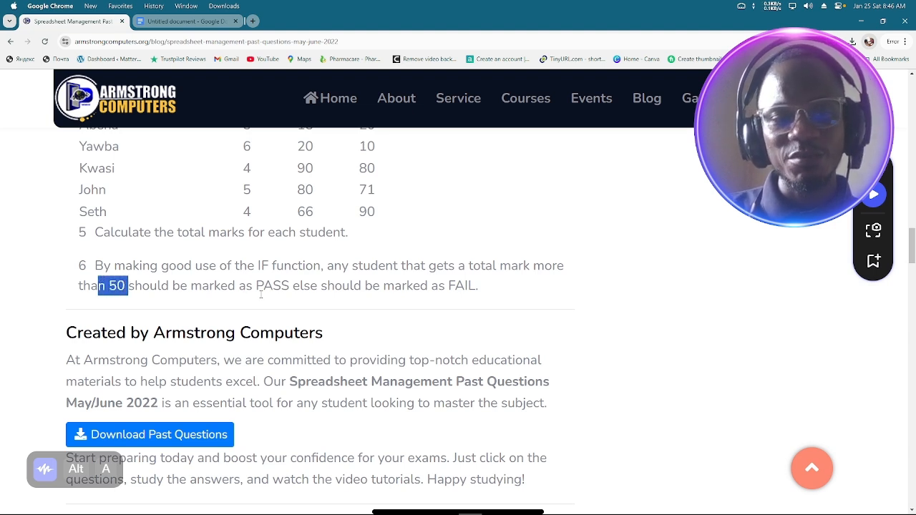
{"action": "left_click_drag", "start_coordinate": [255, 285], "coordinate": [289, 285]}
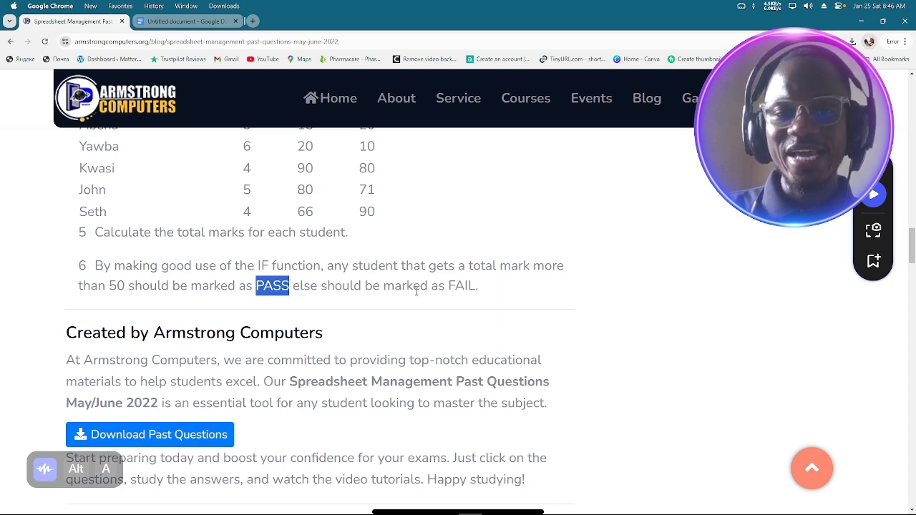
{"action": "left_click_drag", "start_coordinate": [449, 286], "coordinate": [485, 286]}
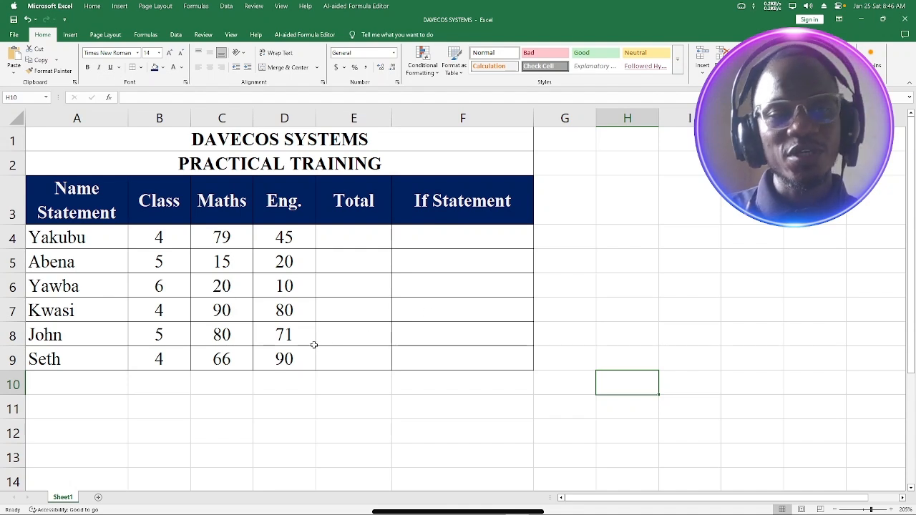
Try to total the first student's marks in E4 of the Excel sheet with =SUM(B4:C4), and clear the cell
{"action": "left_click_drag", "start_coordinate": [354, 236], "coordinate": [337, 359]}
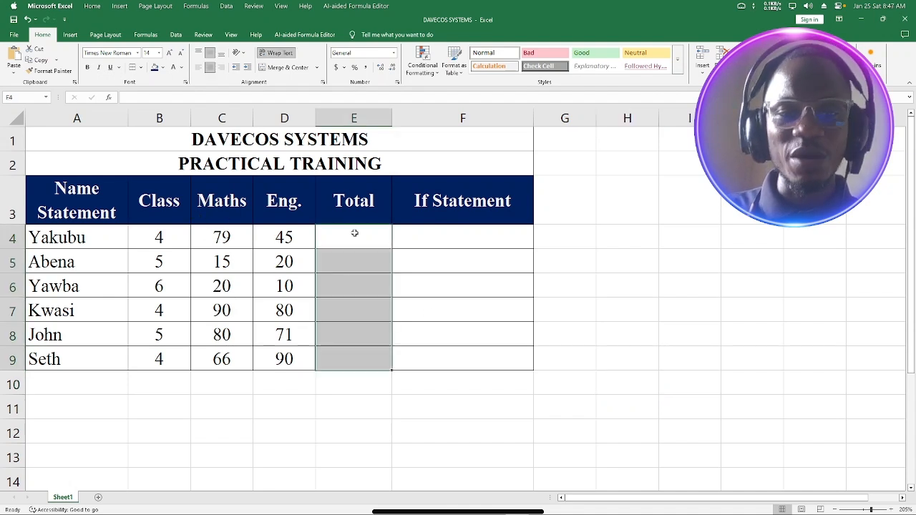
{"action": "left_click", "coordinate": [353, 233]}
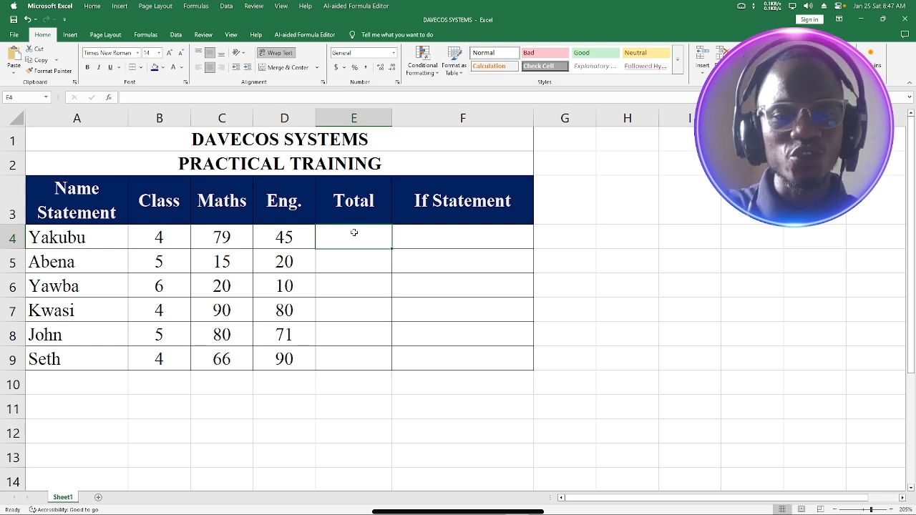
{"action": "type", "text": "=SU"}
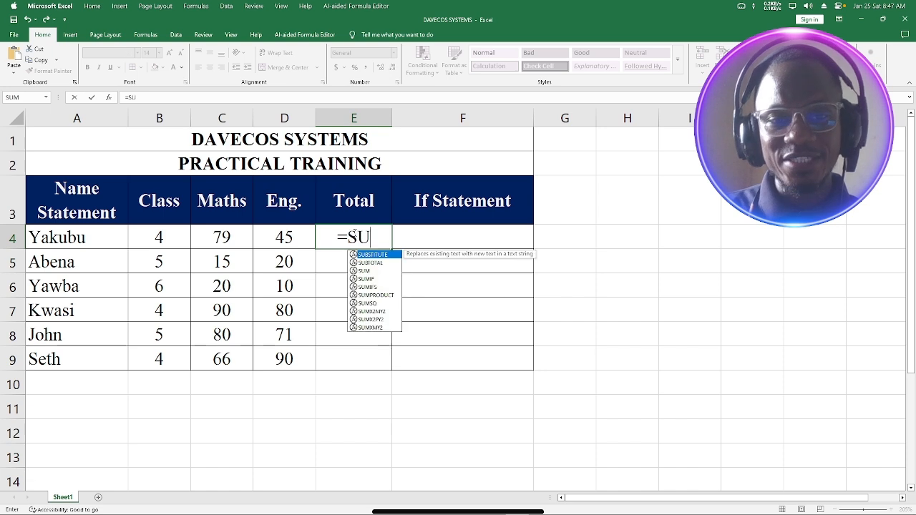
{"action": "type", "text": "M"}
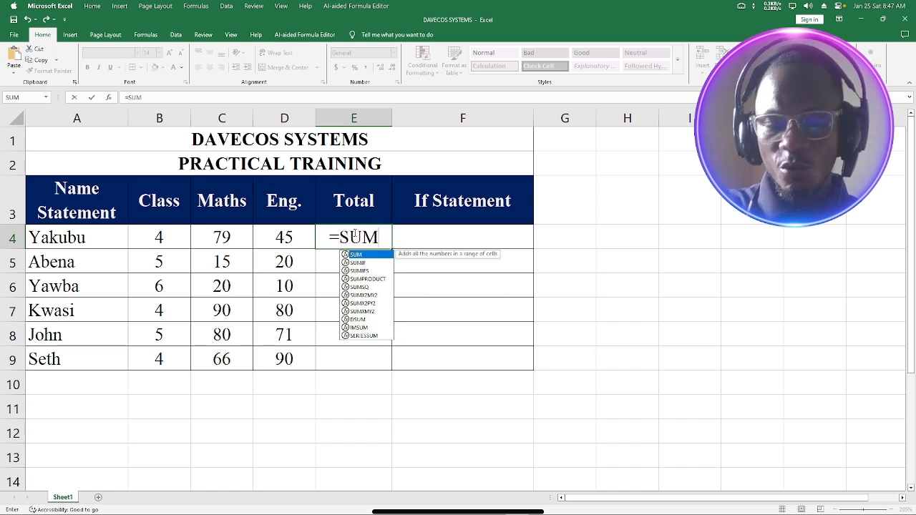
{"action": "type", "text": "("}
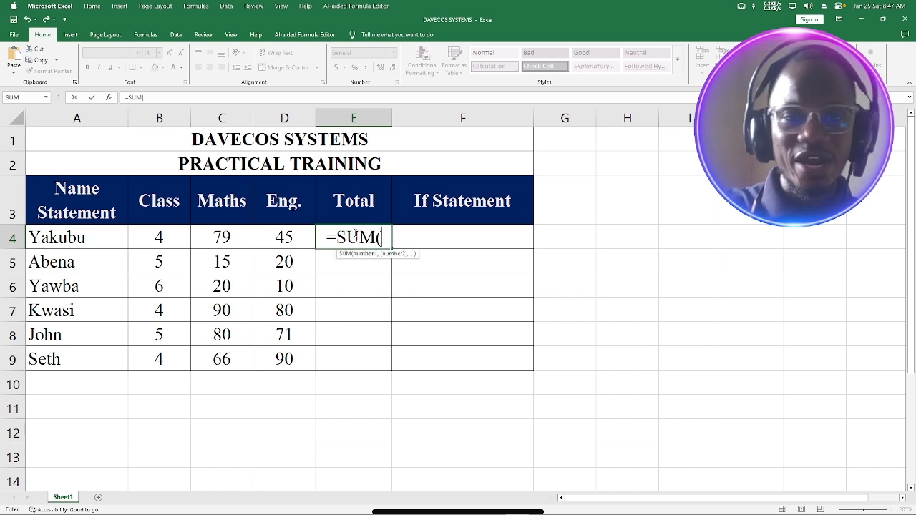
{"action": "left_click", "coordinate": [164, 237]}
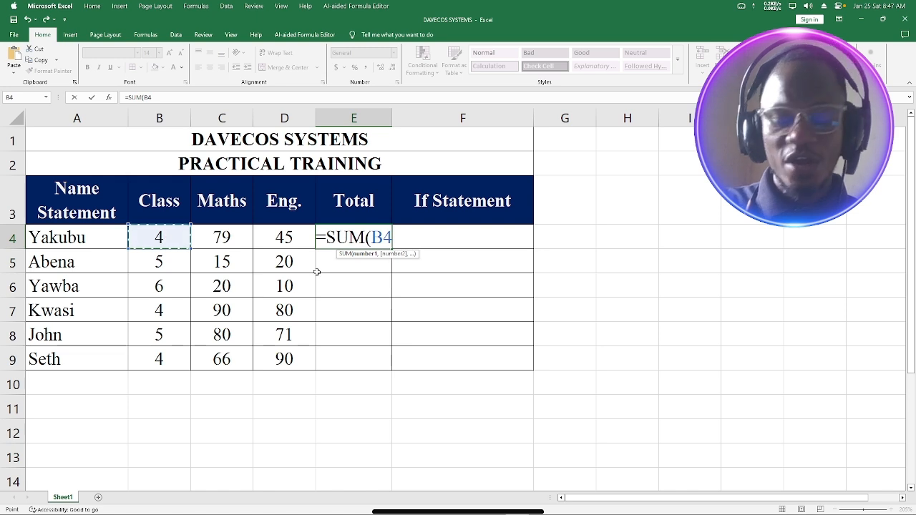
{"action": "key", "text": "F8"}
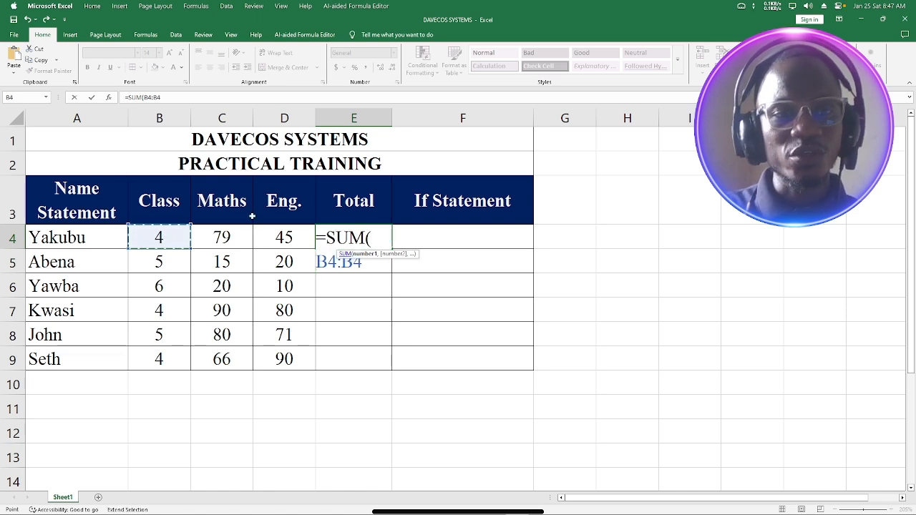
{"action": "left_click", "coordinate": [230, 234]}
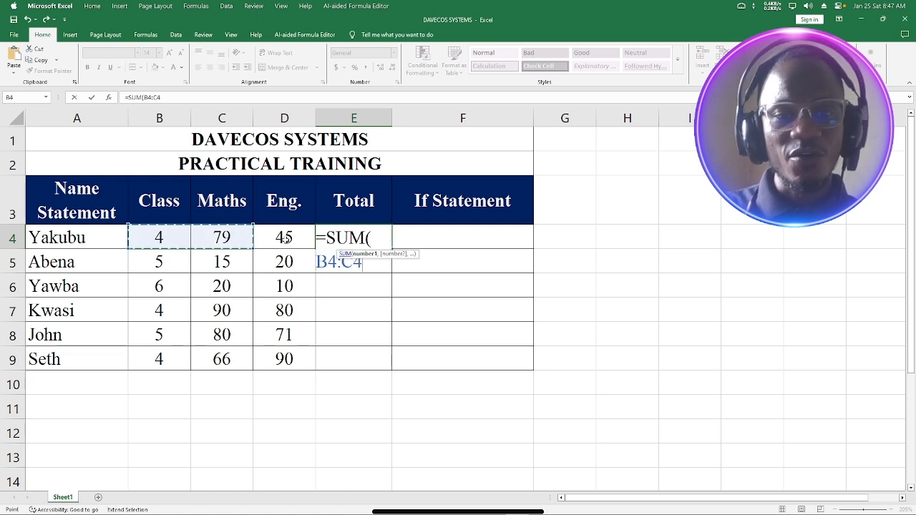
{"action": "type", "text": ")"}
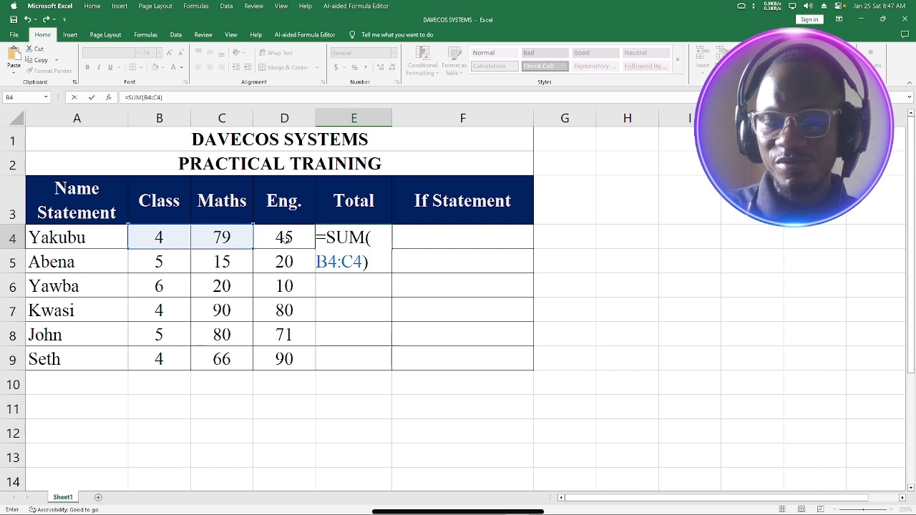
{"action": "key", "text": "Return"}
{"action": "left_click", "coordinate": [355, 233]}
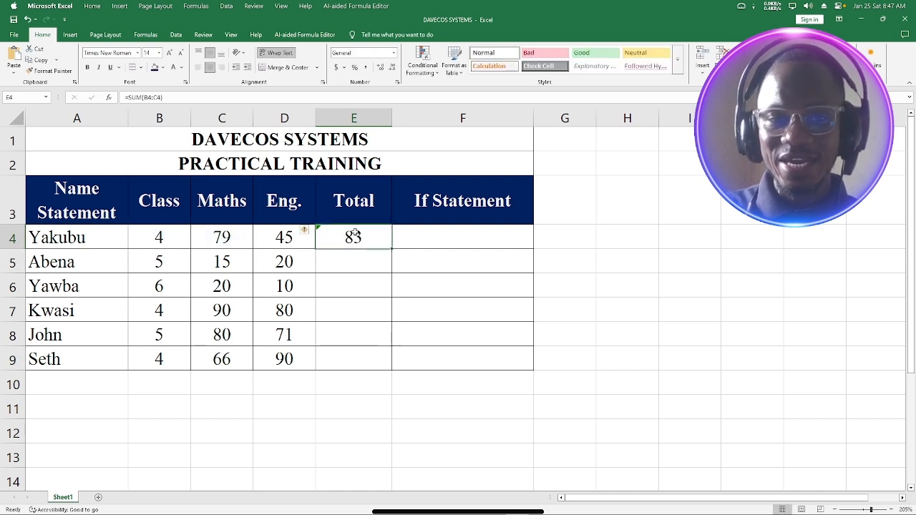
{"action": "key", "text": "Delete"}
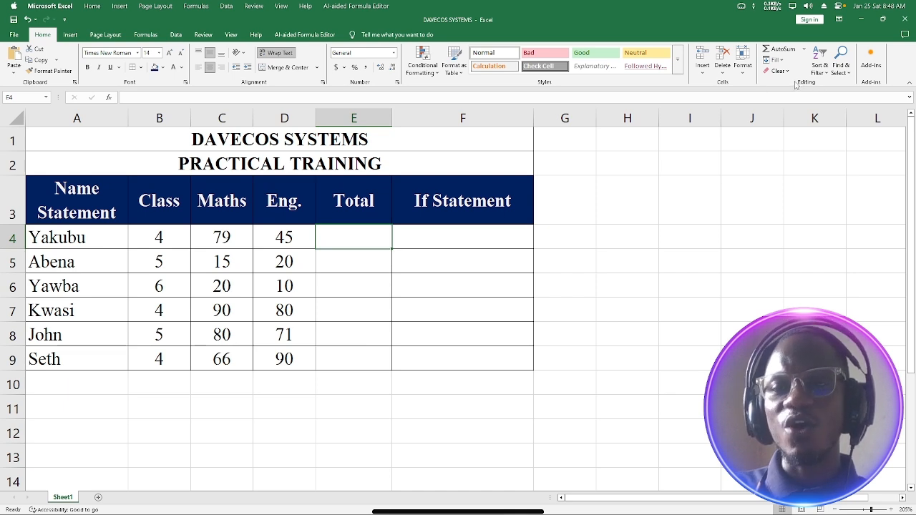
Total the first student's marks in E4 with AutoSum, correcting the summed range to C4:D4 so the Class column is excluded
{"action": "left_click", "coordinate": [777, 50]}
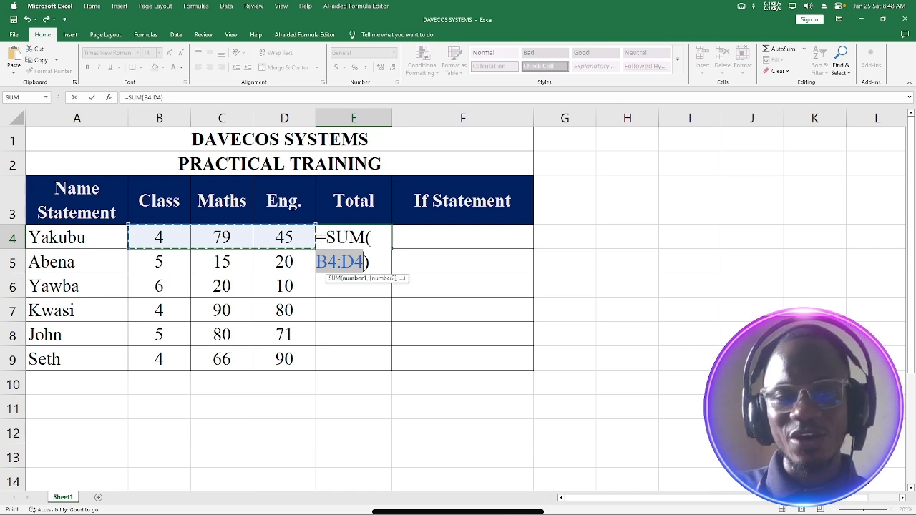
{"action": "key", "text": "Return"}
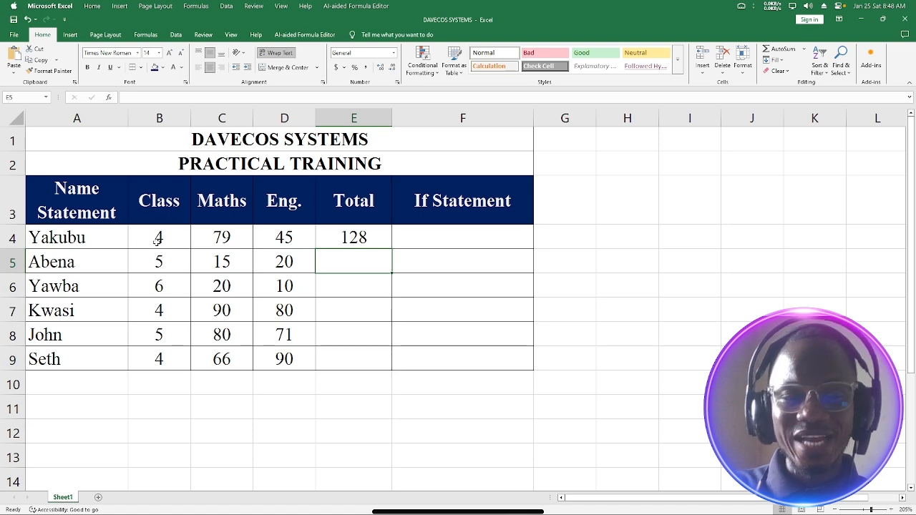
{"action": "double_click", "coordinate": [344, 239]}
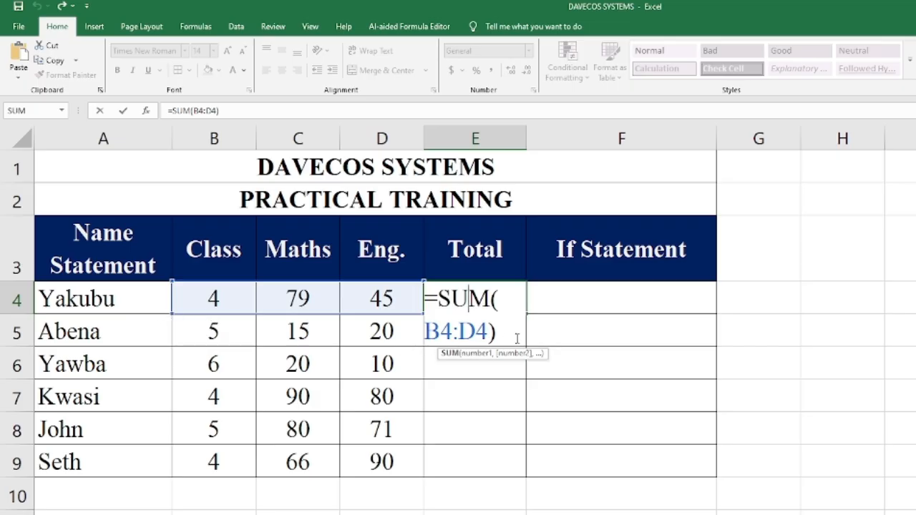
{"action": "left_click", "coordinate": [452, 332]}
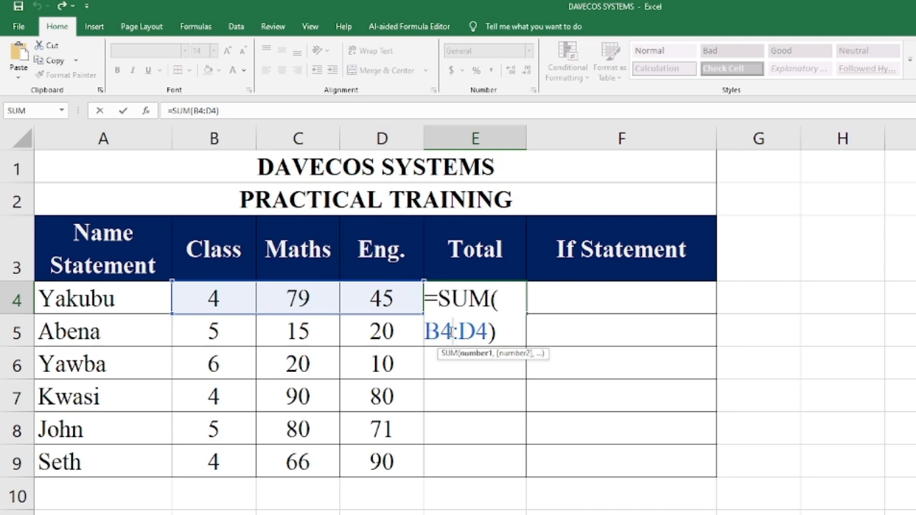
{"action": "key", "text": "BackSpace"}
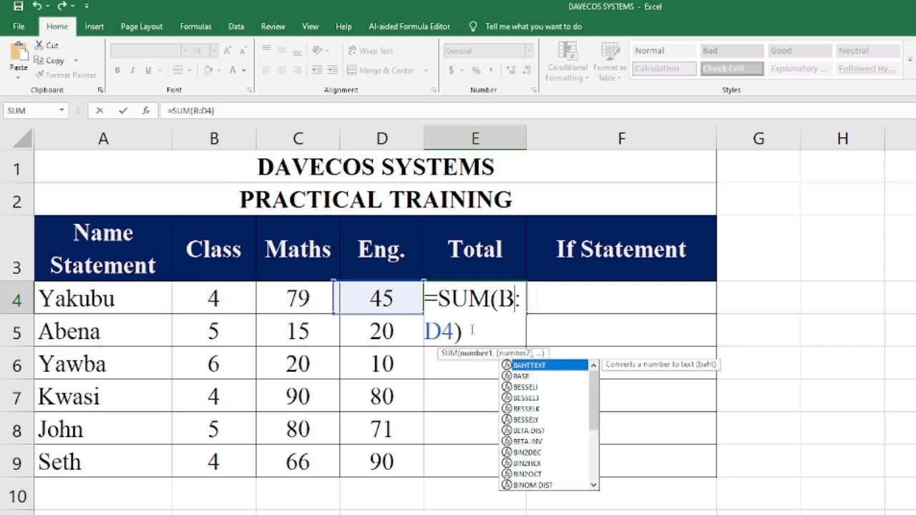
{"action": "key", "text": "BackSpace"}
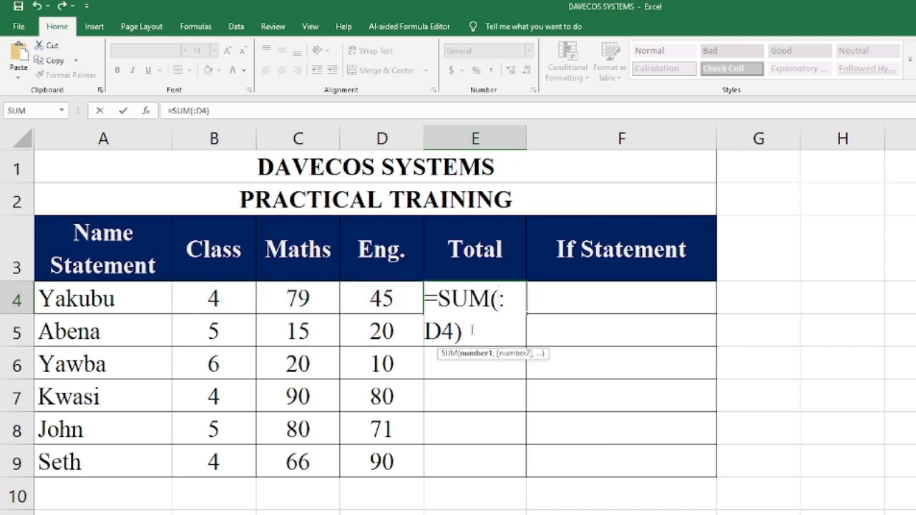
{"action": "type", "text": "C"}
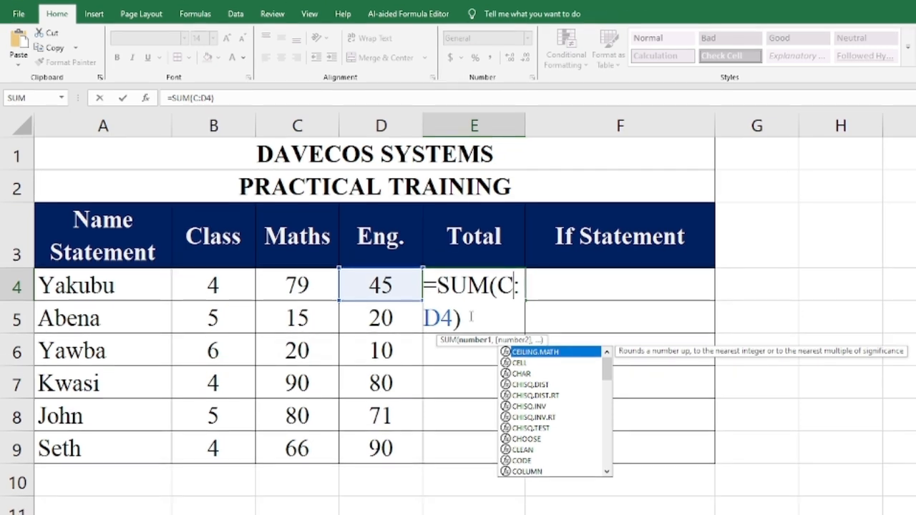
{"action": "type", "text": "4"}
{"action": "key", "text": "Return"}
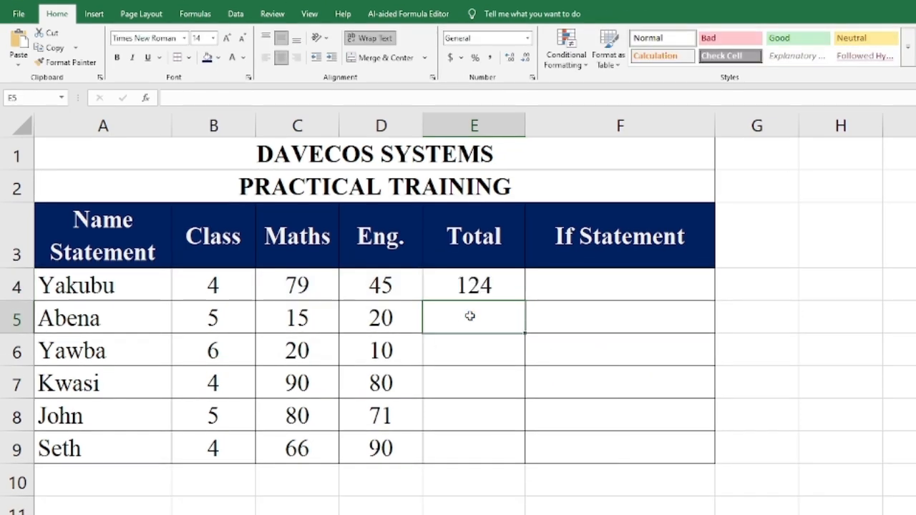
Fill the E4 total formula down to E9 and ignore the formula error flagged on those cells
{"action": "left_click", "coordinate": [492, 285]}
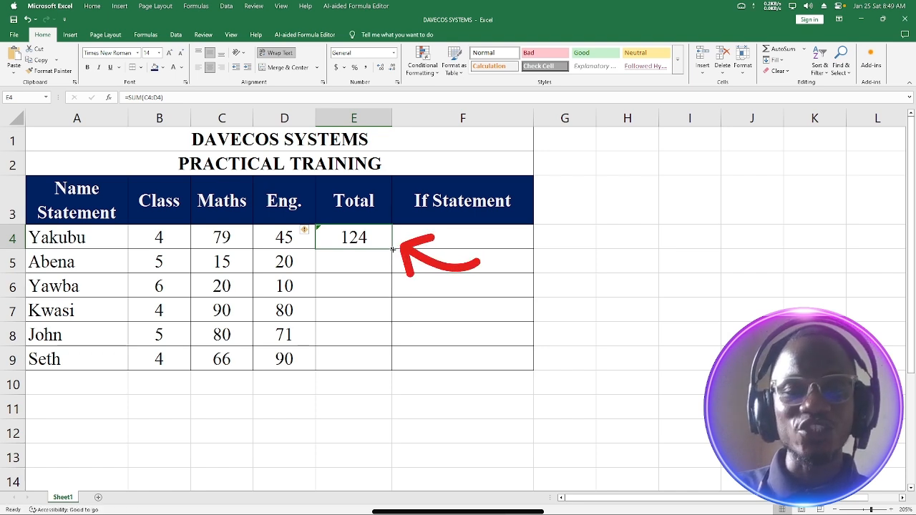
{"action": "left_click_drag", "start_coordinate": [393, 249], "coordinate": [395, 371]}
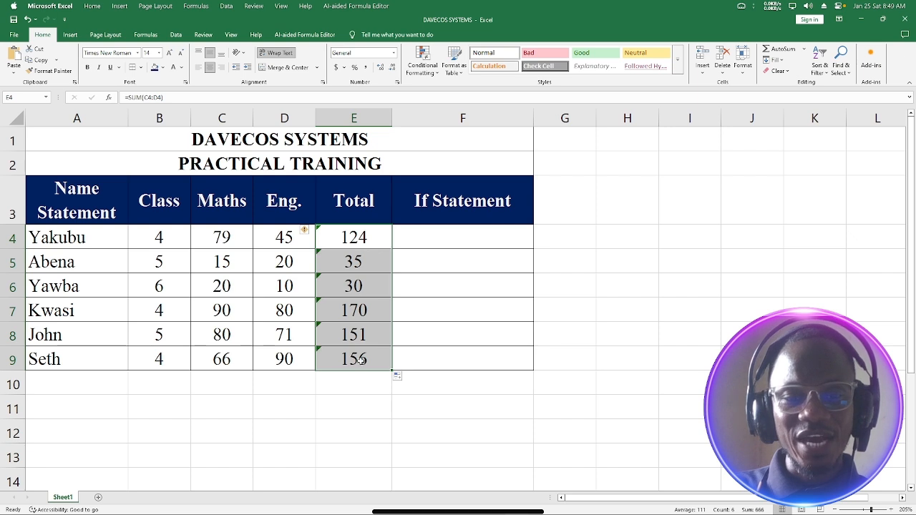
{"action": "left_click", "coordinate": [304, 231]}
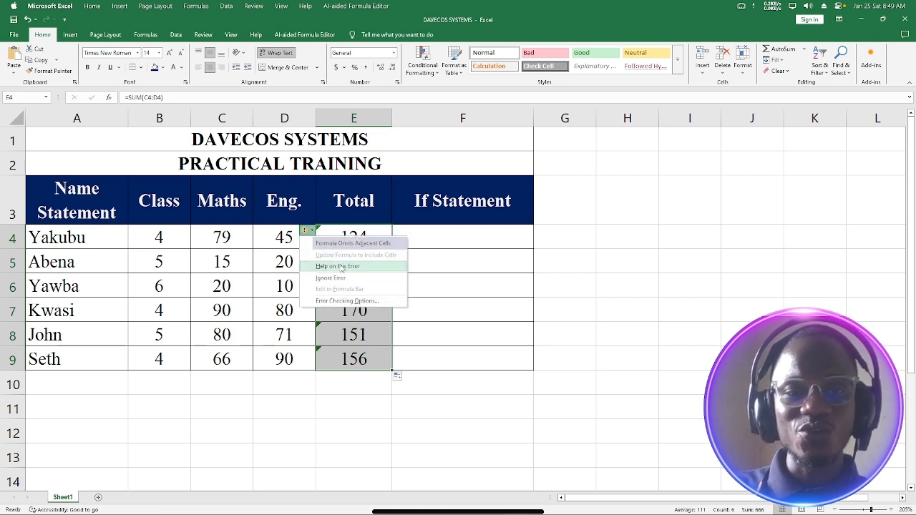
{"action": "left_click", "coordinate": [342, 278]}
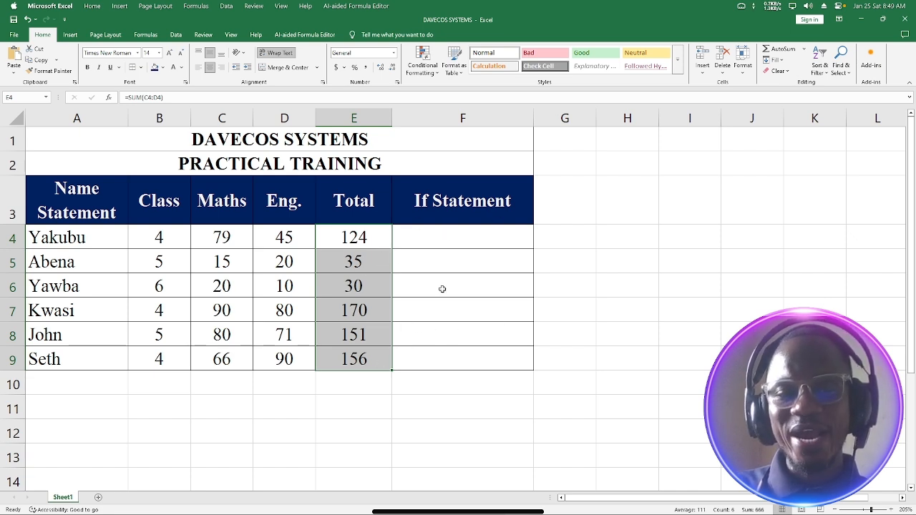
Select cell F4, the first student's entry in the If Statement column
{"action": "left_click", "coordinate": [453, 237]}
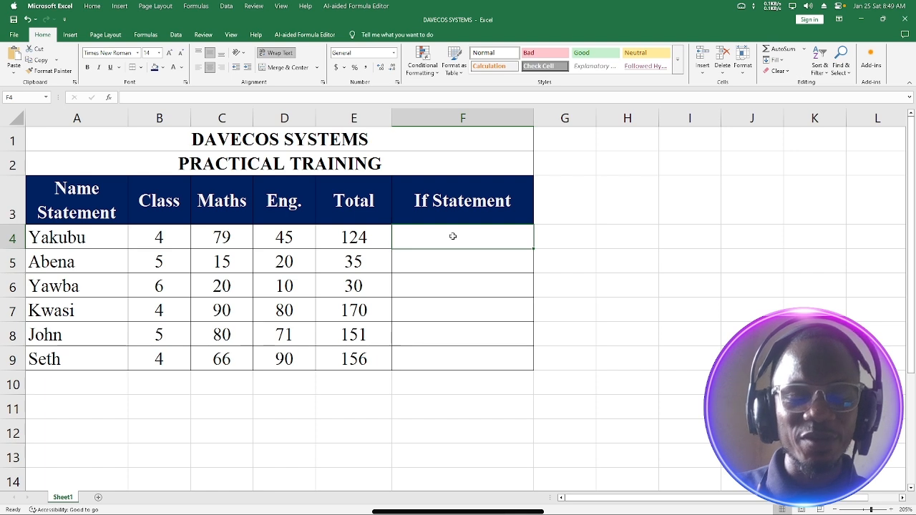